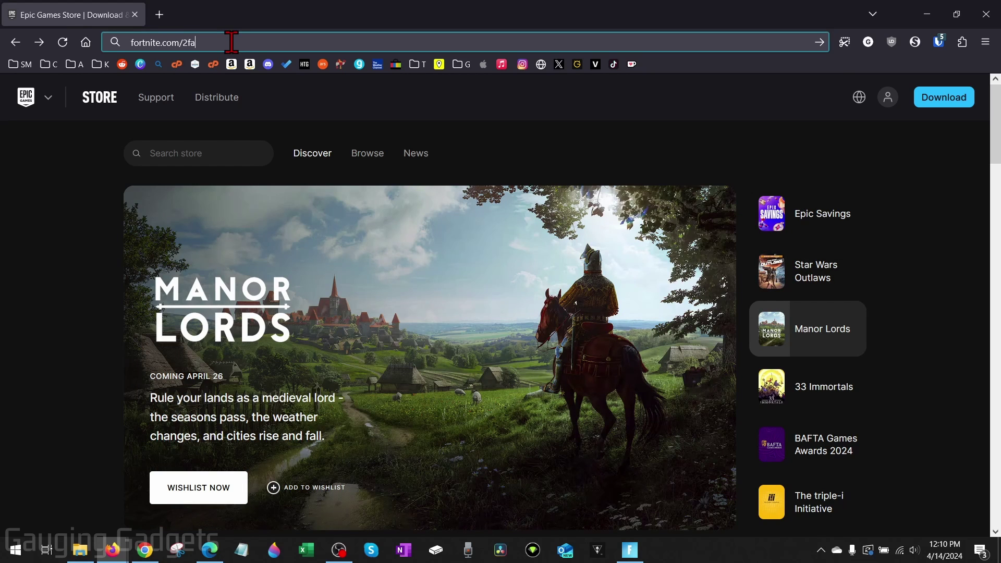
# Load fortnite.com/2fa to reach the account's Password & Security page.
pyautogui.press('Return')
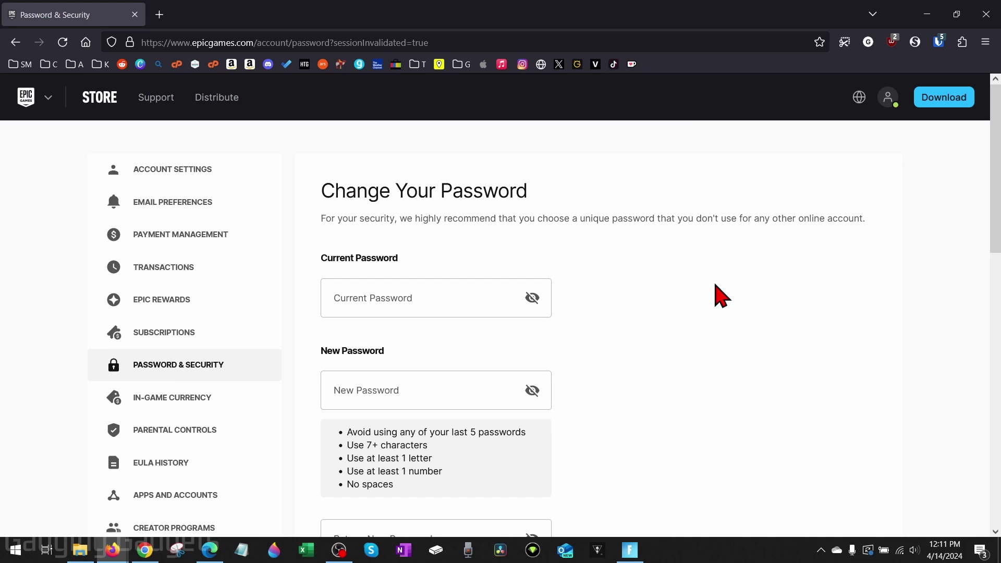
pyautogui.scroll(-4, 730, 301)
pyautogui.scroll(-4, 729, 301)
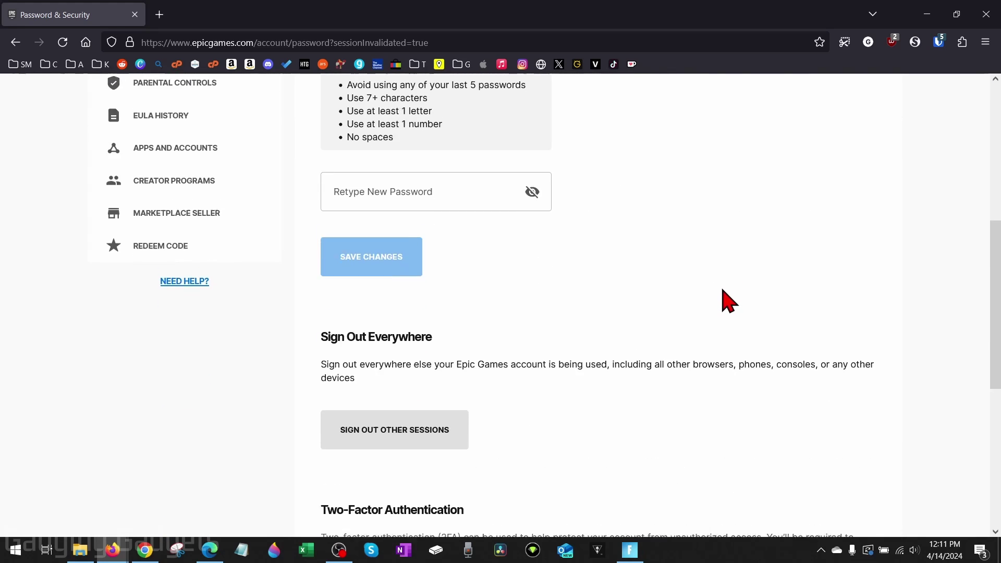
pyautogui.scroll(-4, 729, 300)
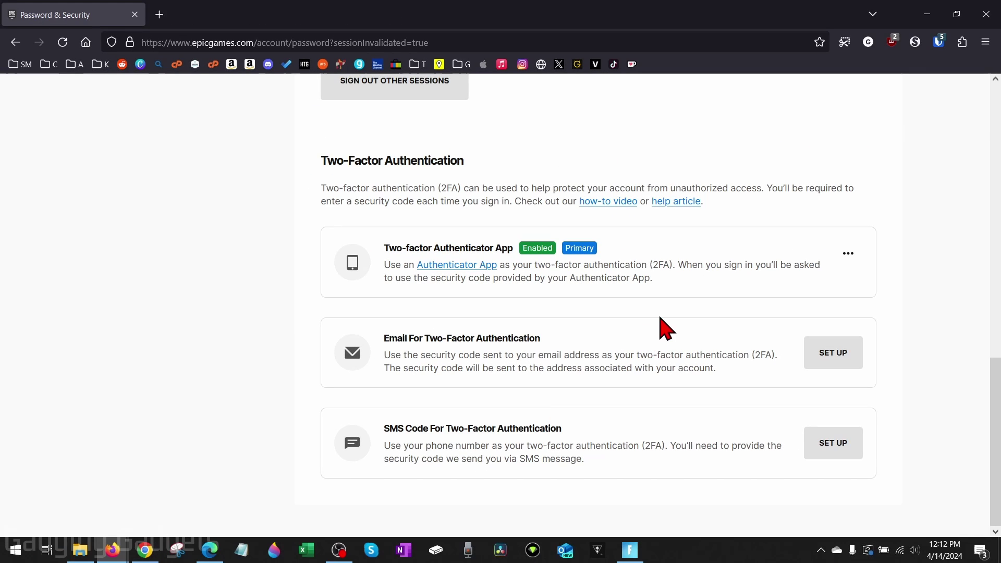
pyautogui.click(833, 354)
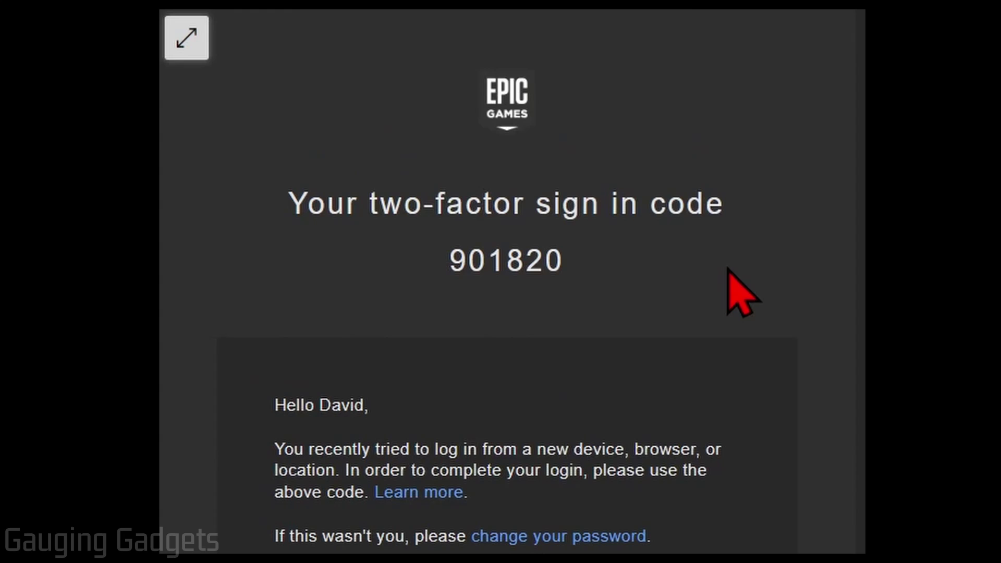
pyautogui.doubleClick(525, 261)
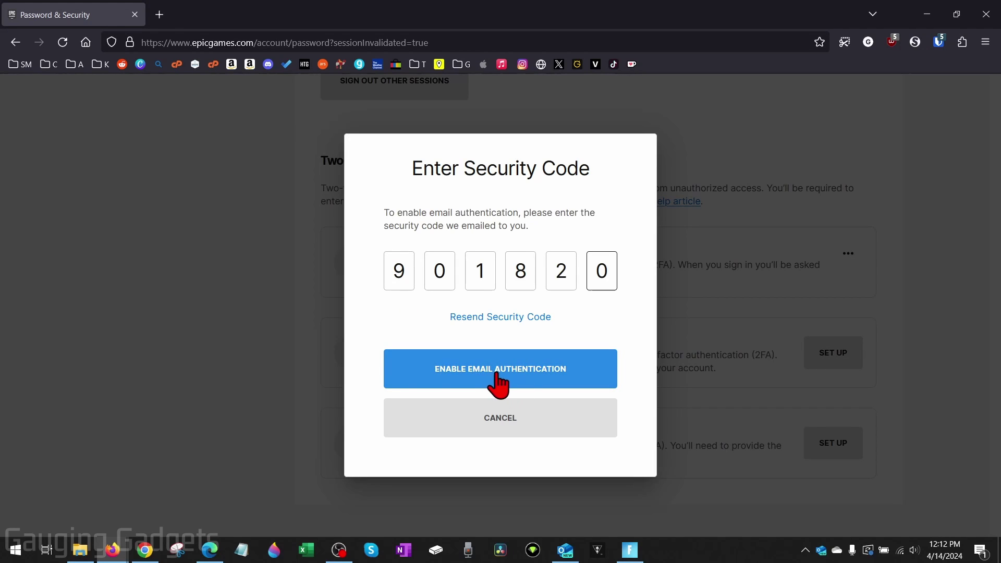
pyautogui.click(500, 383)
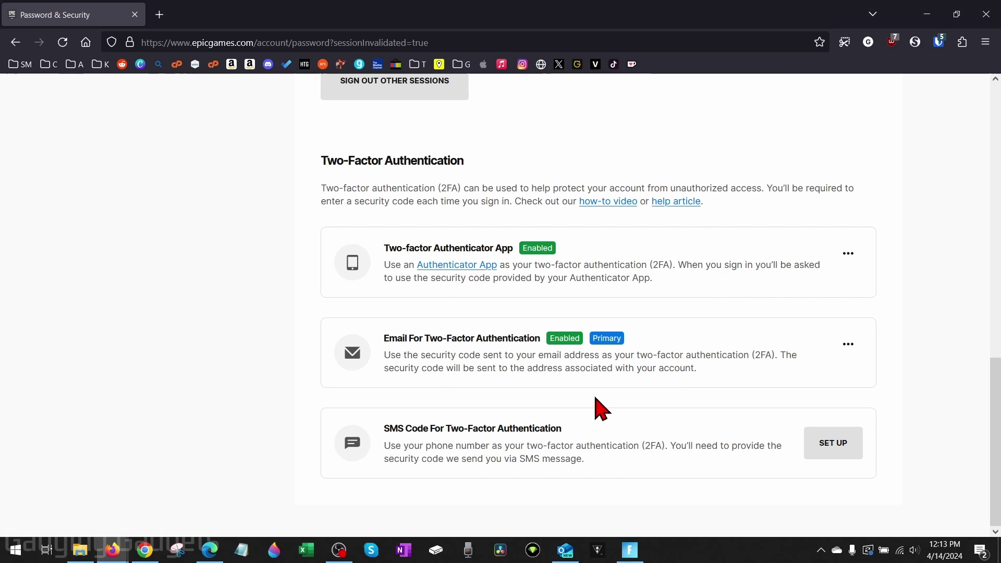
pyautogui.scroll(5, 546, 285)
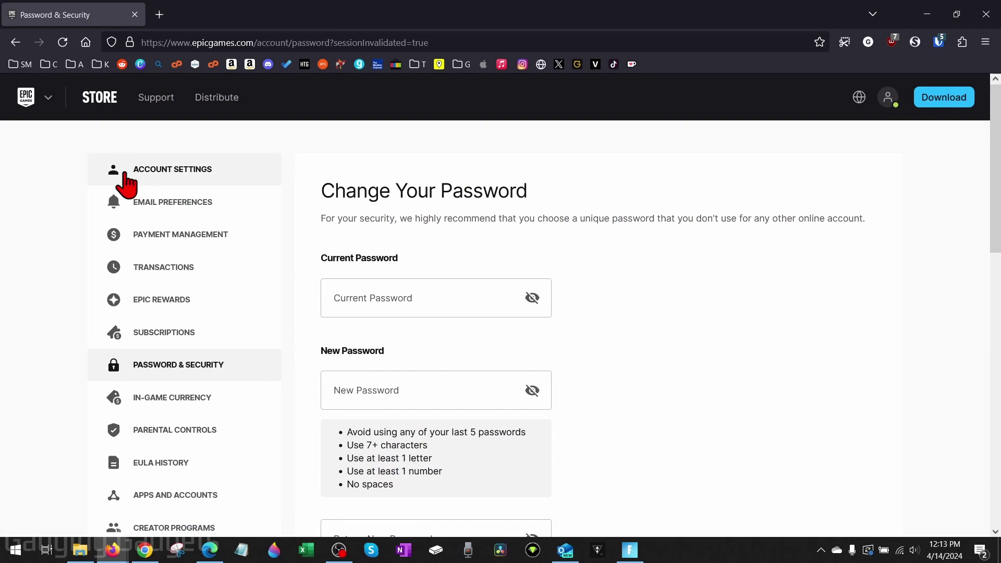
# View the Account Settings page with the account ID, then switch to Fortnite.
pyautogui.click(163, 174)
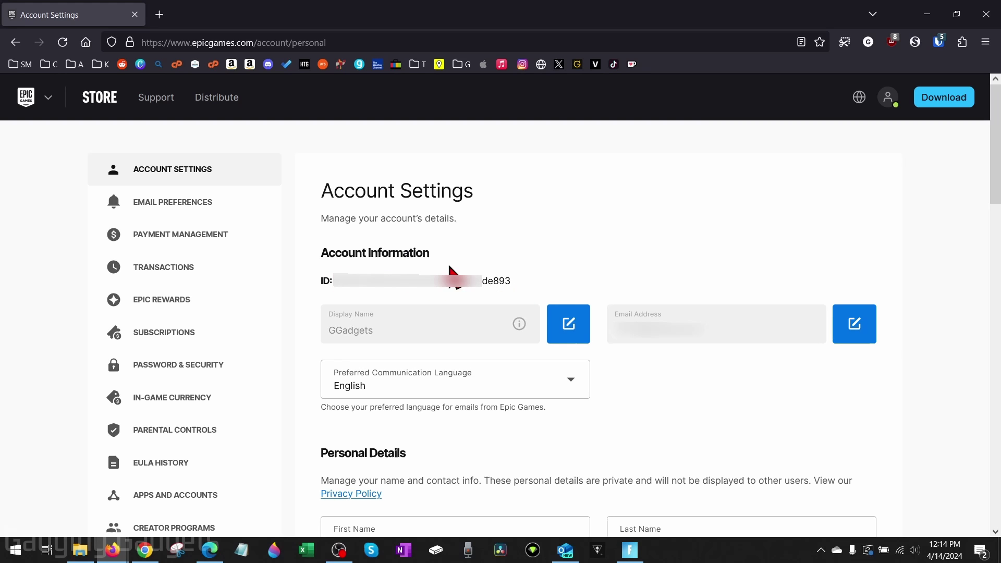
pyautogui.click(630, 551)
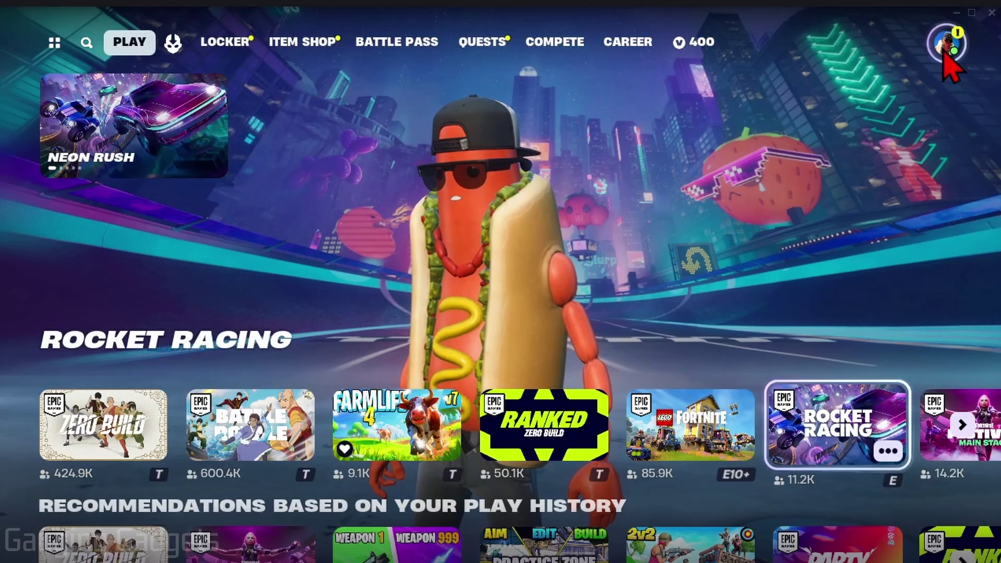
# Copy the Epic Account ID from Fortnite's Account and Privacy settings for display name GGadgets.
pyautogui.click(974, 47)
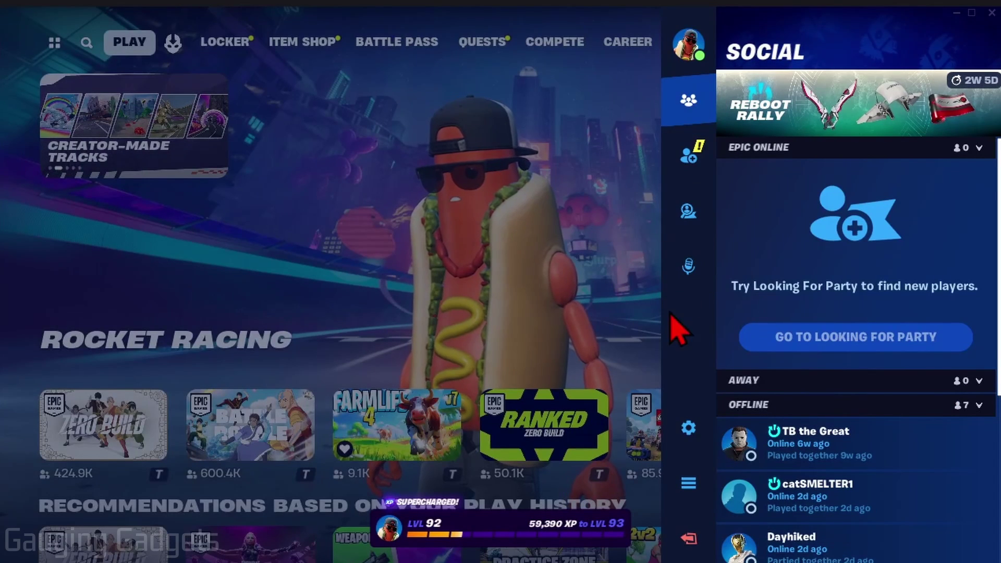
pyautogui.click(688, 430)
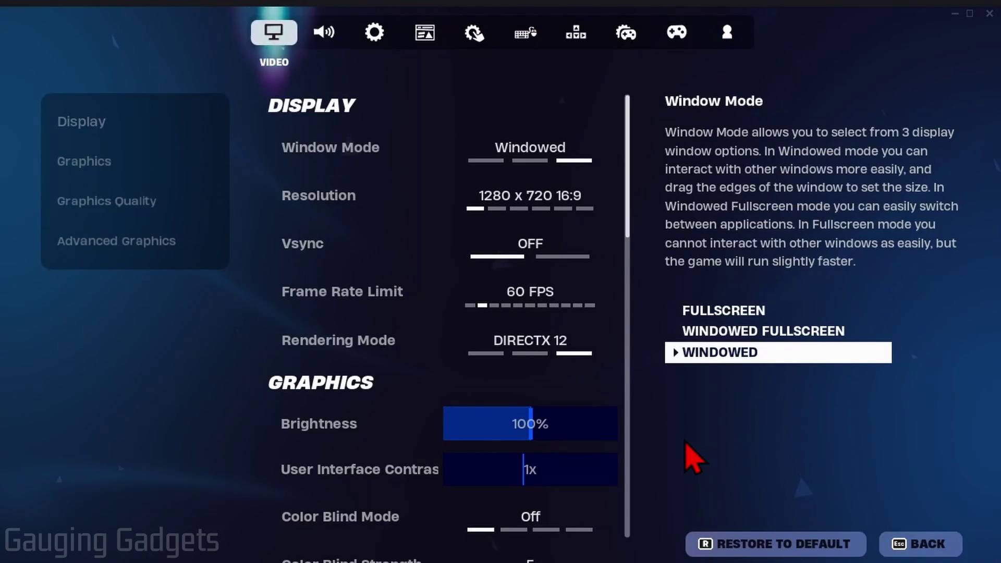
pyautogui.click(727, 33)
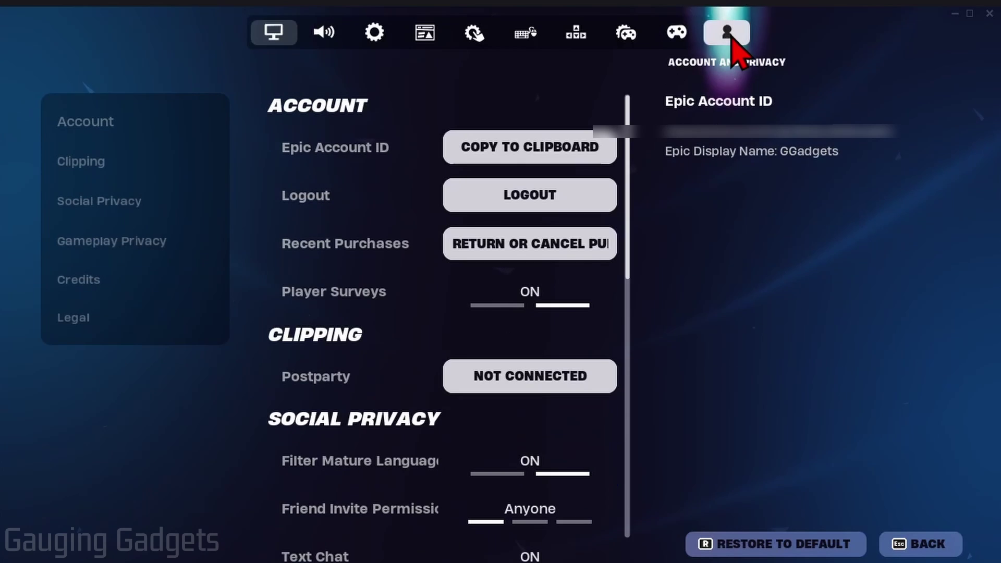
pyautogui.click(469, 147)
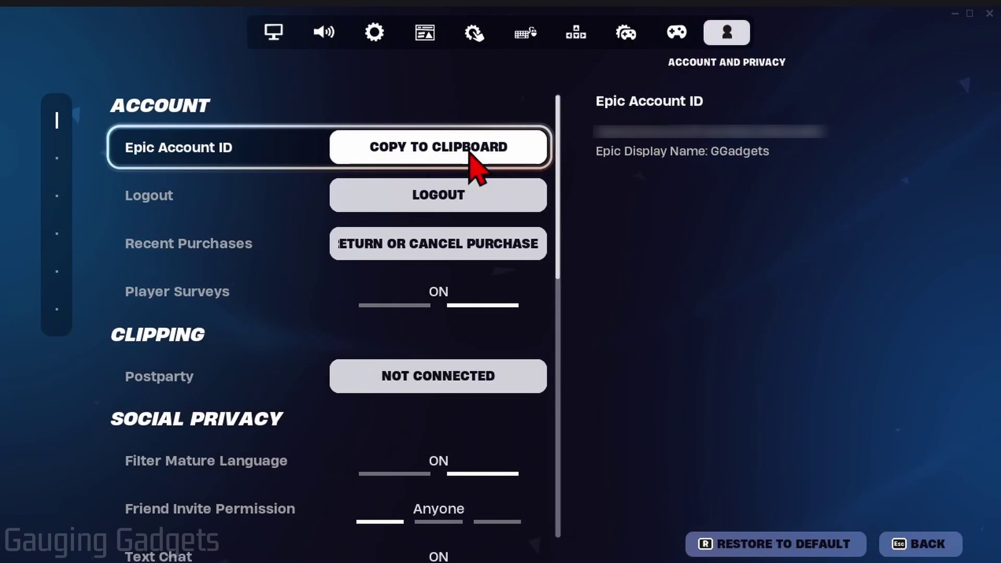